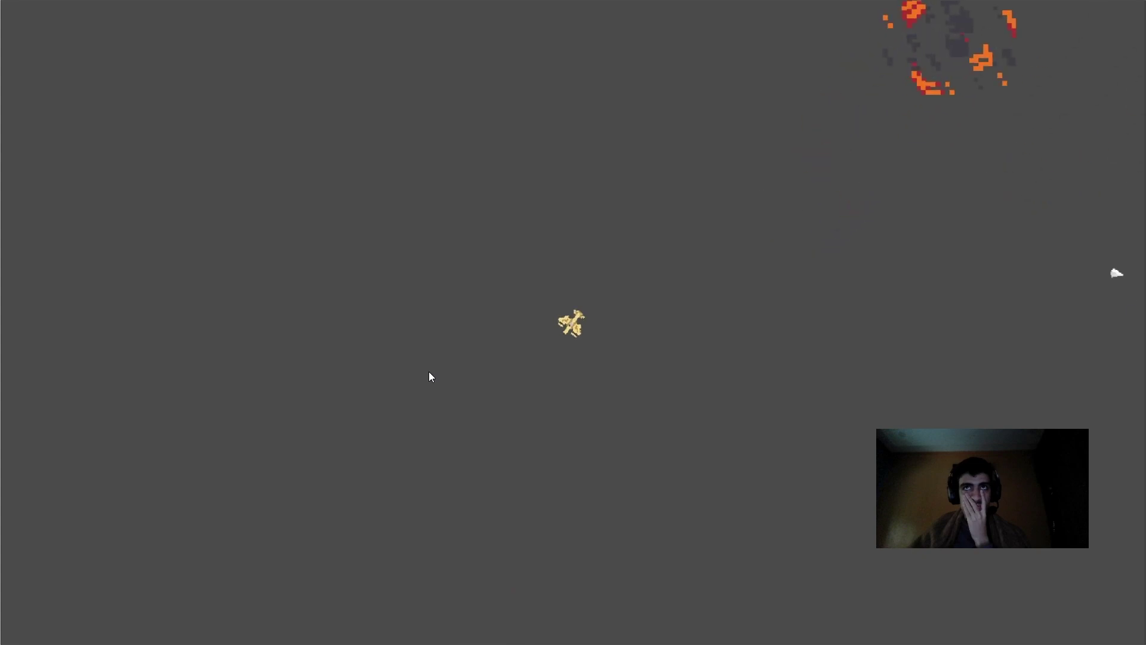
# Start a get_tree call inside the _on_timer_timeout function of player.gd
pyautogui.press('Right')
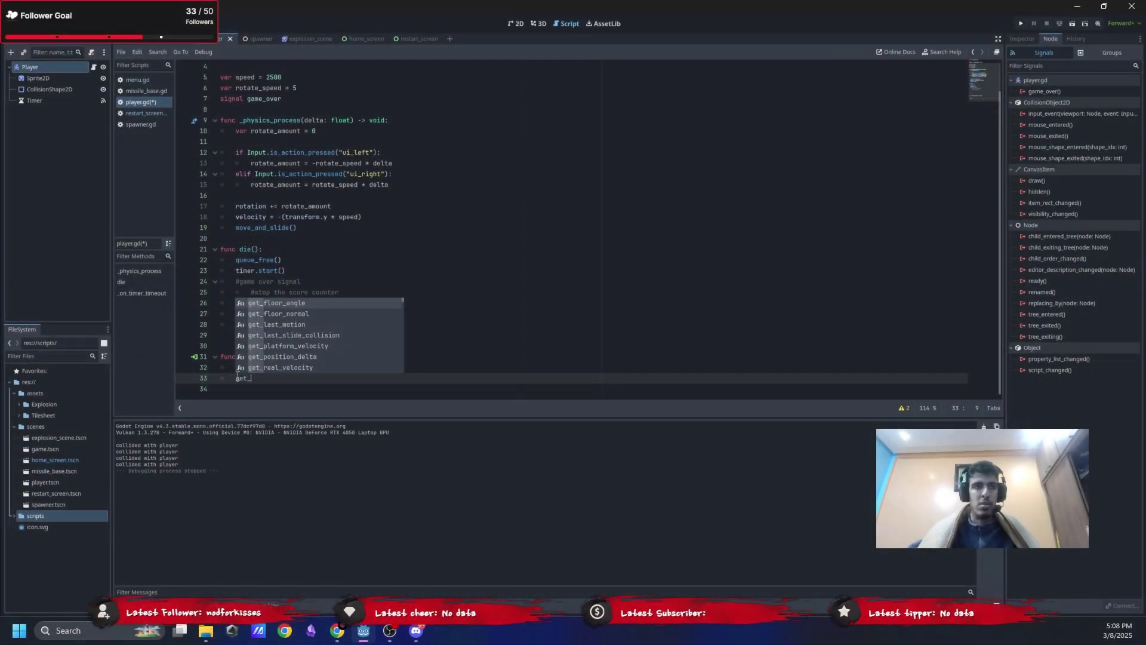
pyautogui.write('_tree')
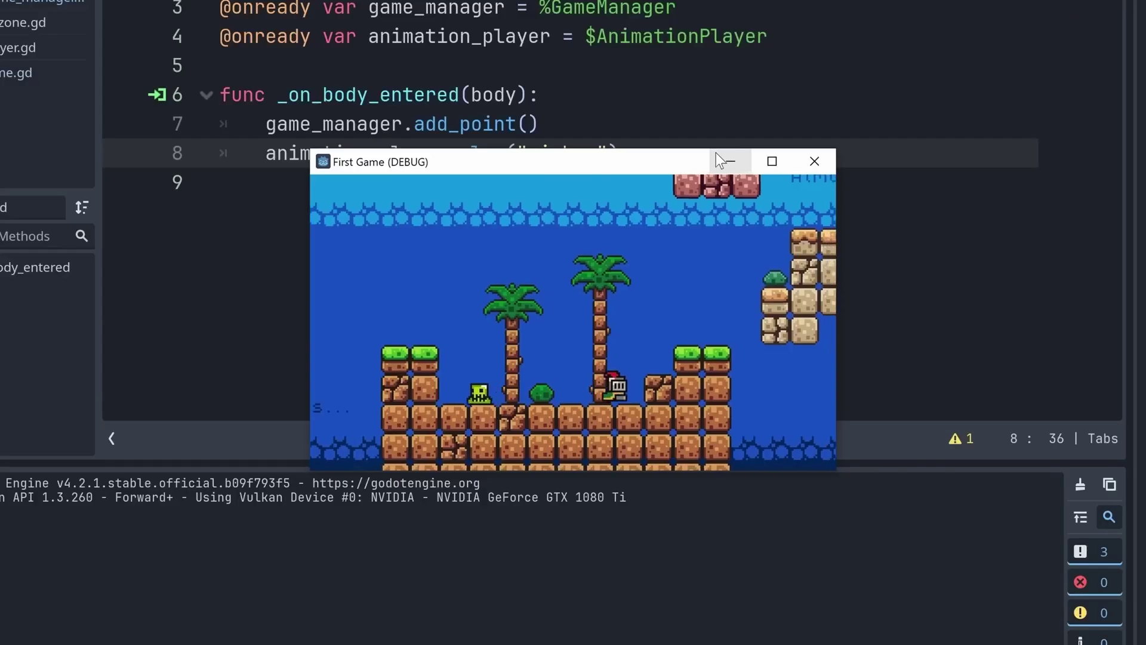
pyautogui.press('Right')
pyautogui.press('space')
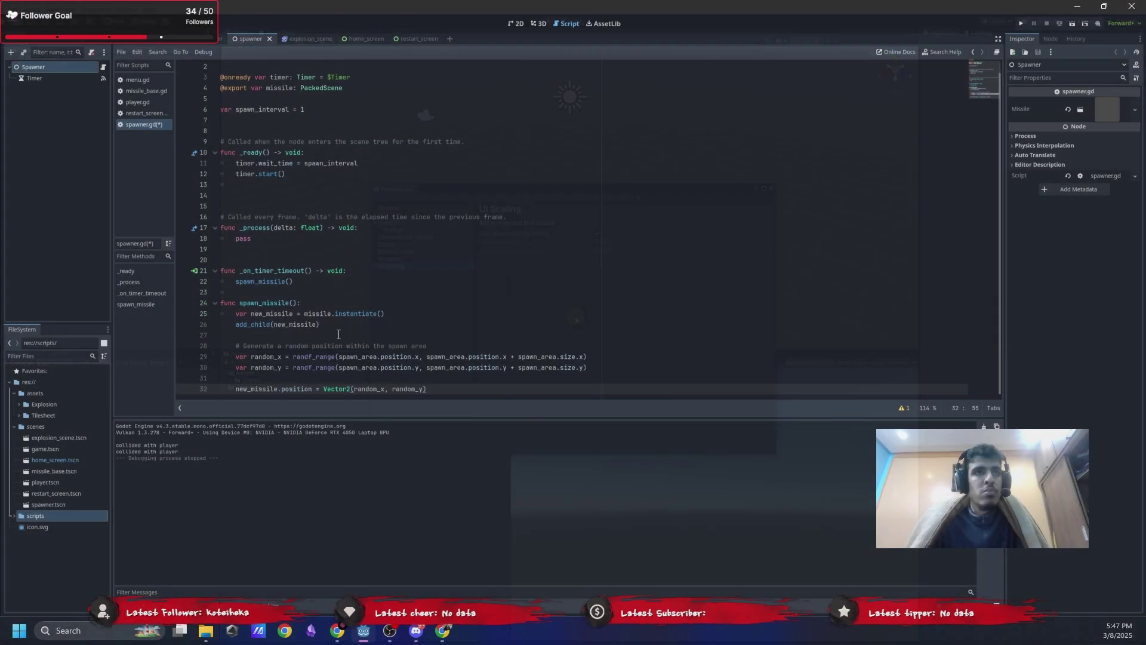
# Delete the comment about generating a random position from the spawn_missile function in spawner.gd
pyautogui.moveTo(426, 345); pyautogui.dragTo(252, 346)
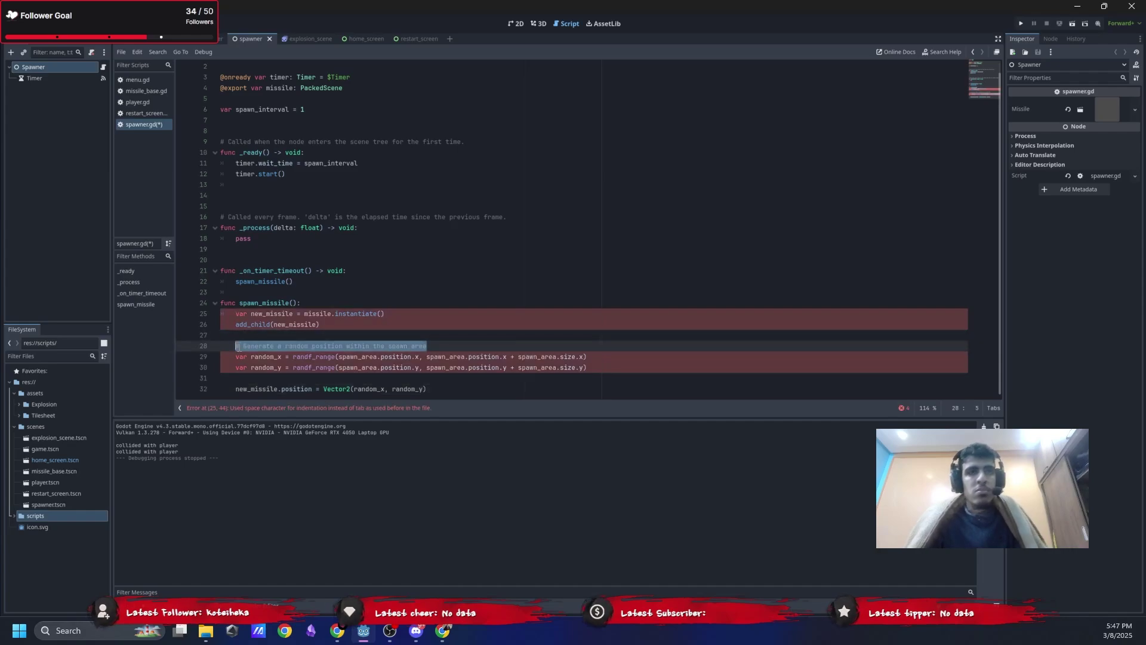
pyautogui.press('BackSpace')
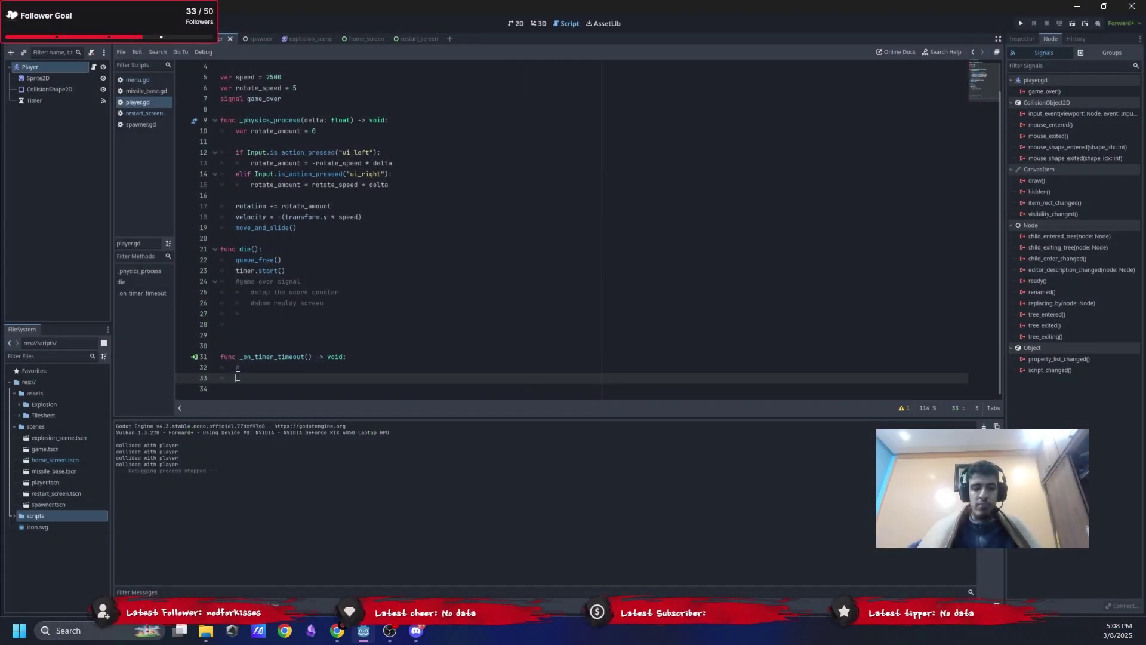
pyautogui.write('tr')
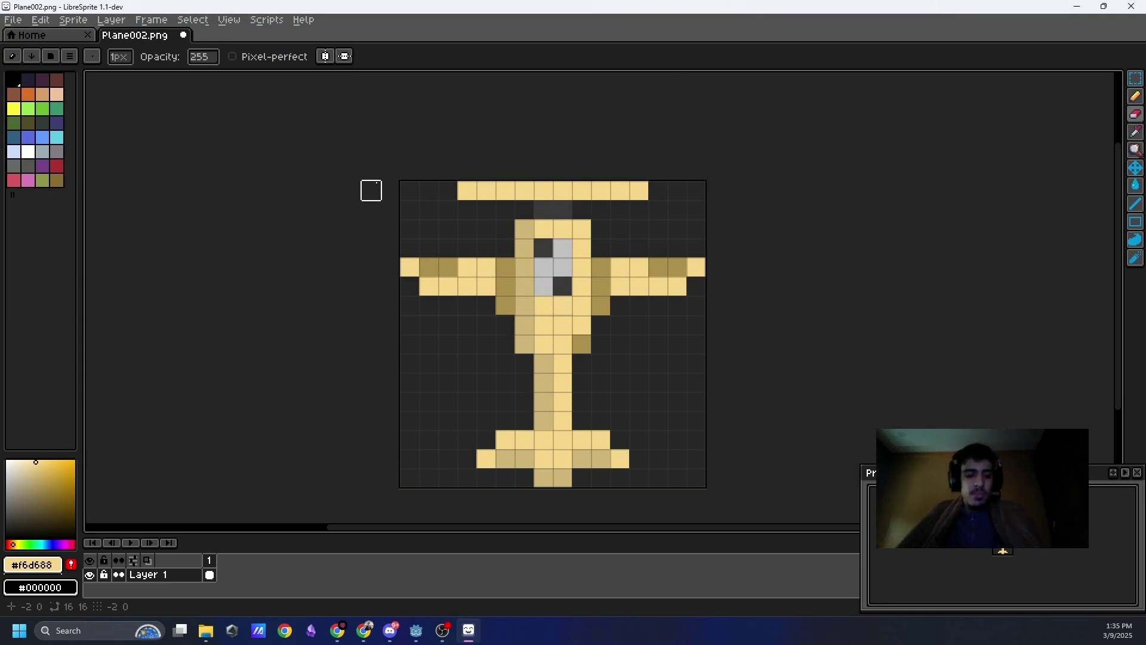
# Switch to LibreSprite and redo the series of pixel edits on the plane sprite in Plane002.png
pyautogui.hotkey('ctrl', 'y')
pyautogui.hotkey('ctrl', 'y')
pyautogui.hotkey('ctrl', 'y')
pyautogui.hotkey('ctrl', 'y')
pyautogui.hotkey('ctrl', 'y')
pyautogui.hotkey('ctrl', 'y')
pyautogui.hotkey('ctrl', 'y')
pyautogui.hotkey('ctrl', 'y')
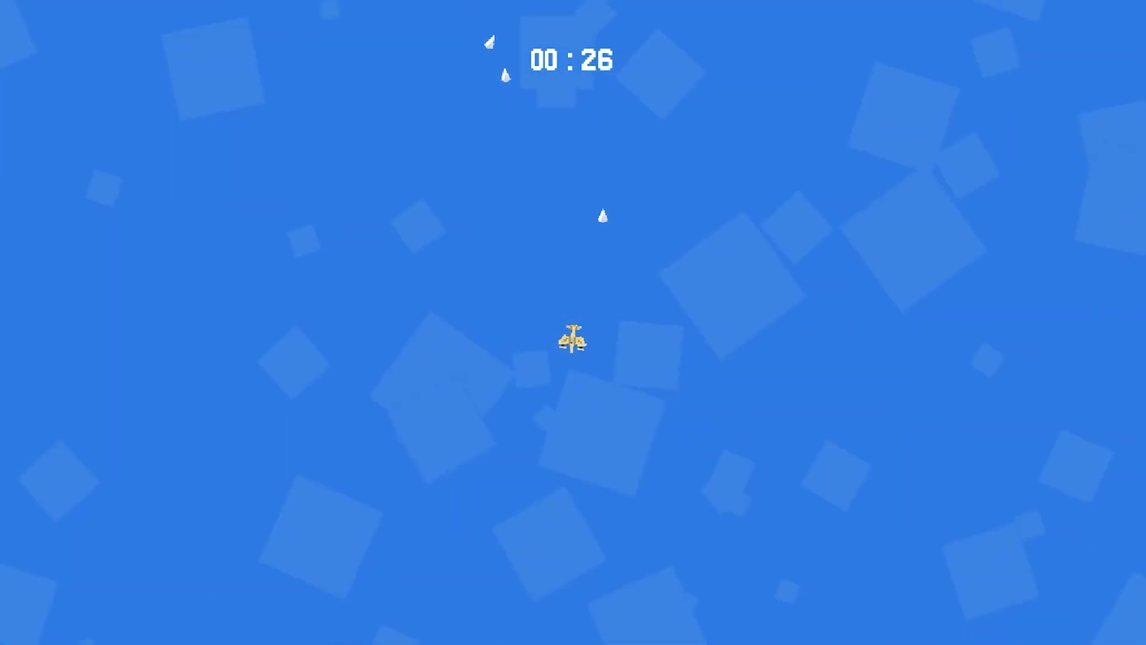
pyautogui.press('Escape')
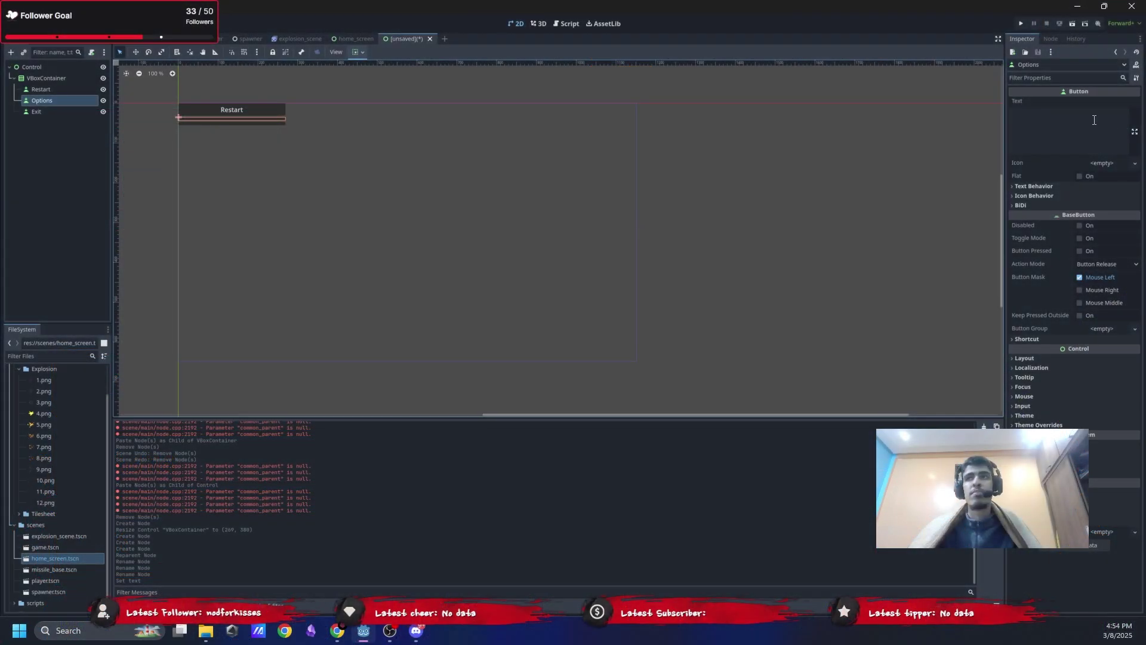
# Start the label text of the Options button in the VBoxContainer with "O"
pyautogui.click(1050, 133)
pyautogui.write('O')
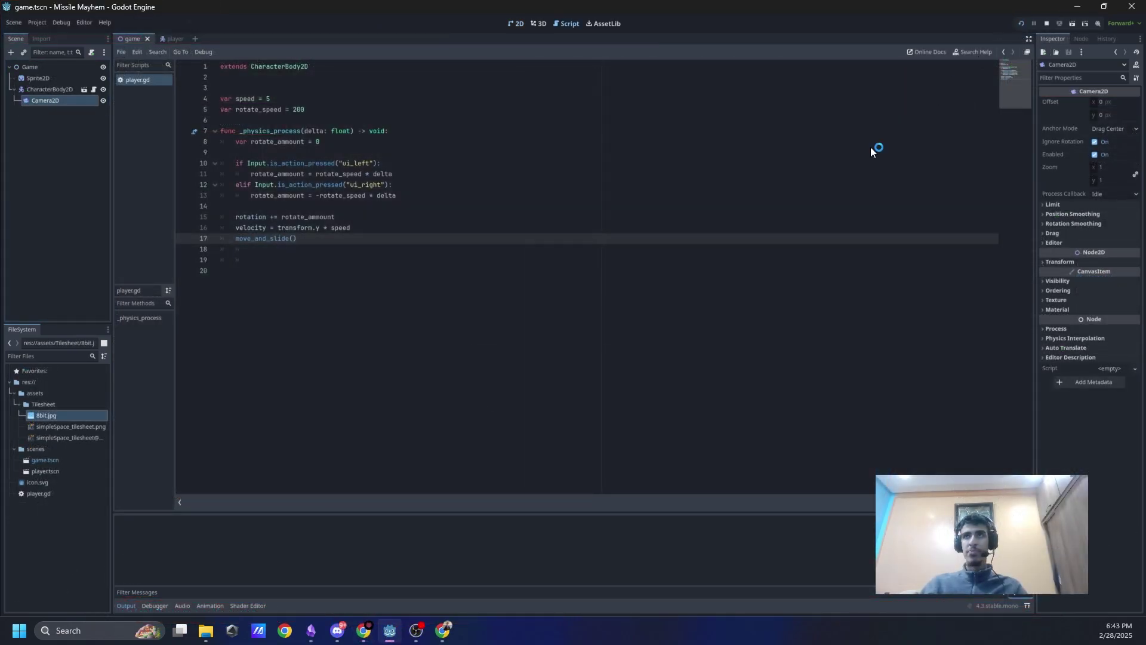
# Run the Missile Mayhem project to test the player's rotation and movement script
pyautogui.press('F5')
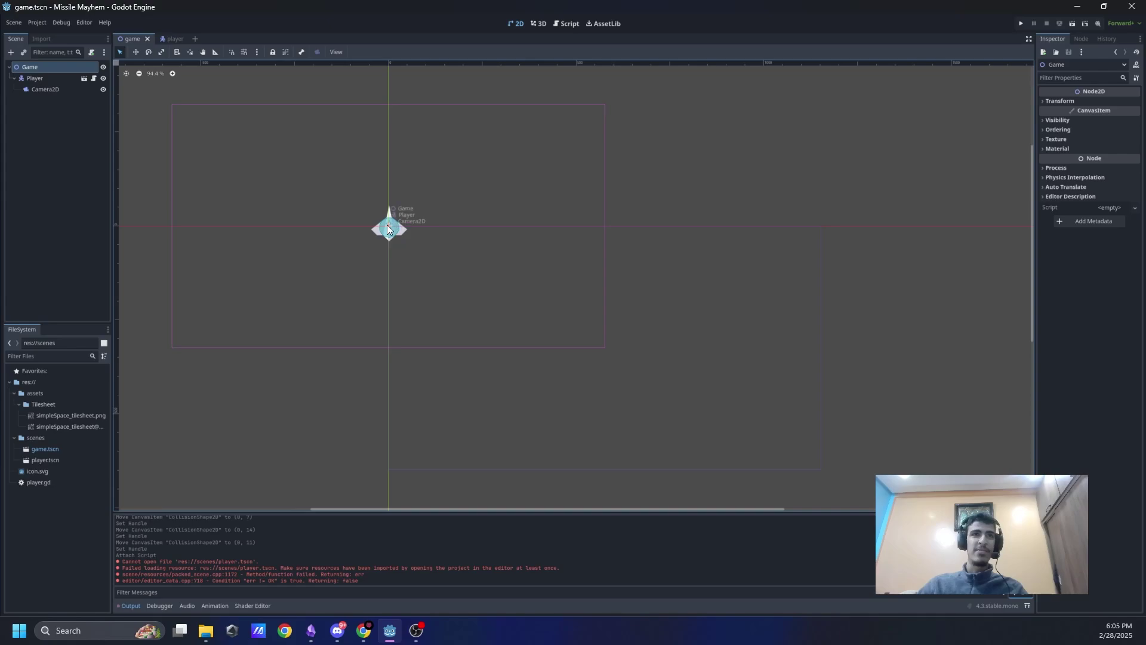
pyautogui.click(387, 227)
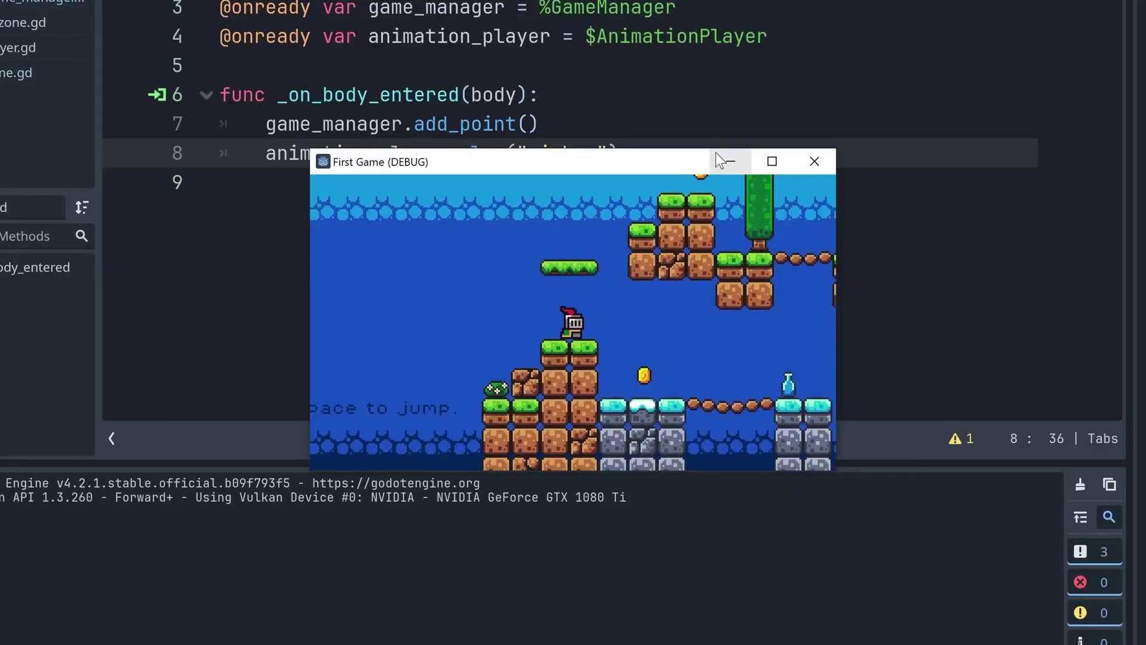
pyautogui.press('Right')
pyautogui.press('space')
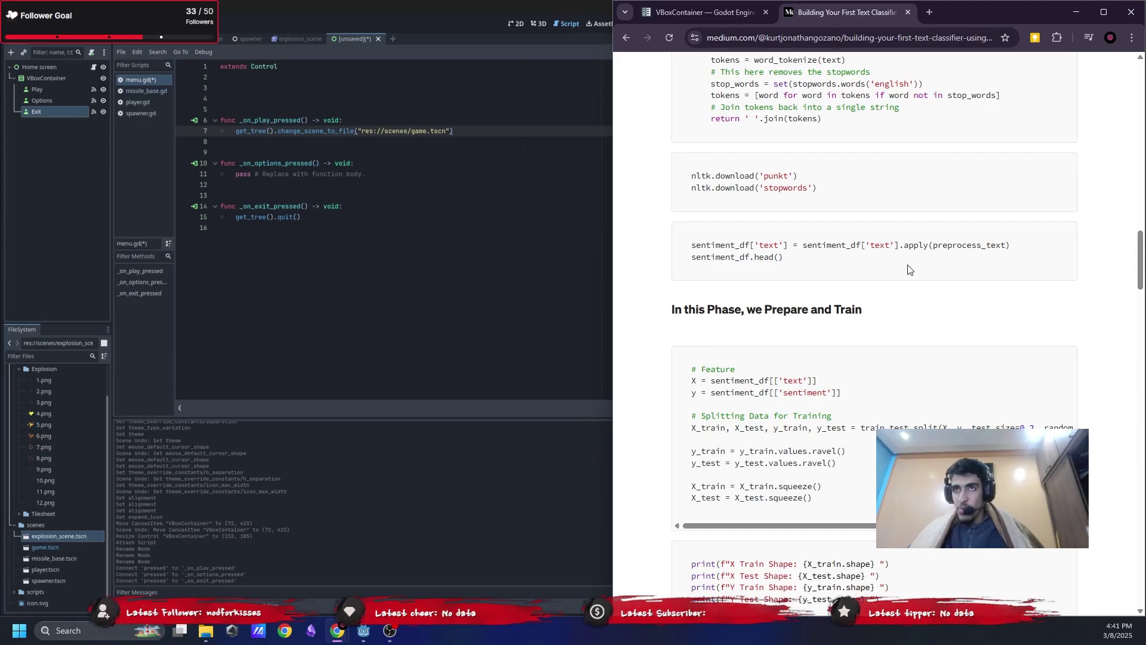
# Read through the data preparation and training code in the text classifier article in the browser
pyautogui.scroll(-2, 863, 272)
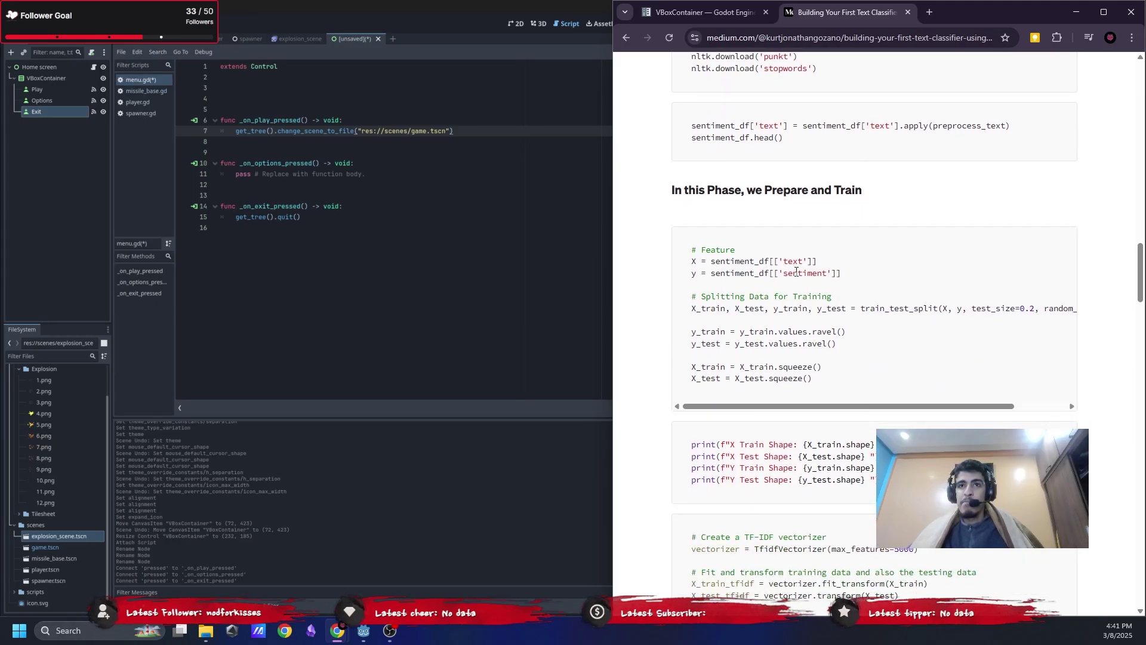
pyautogui.scroll(-1, 797, 272)
# Run the game and playtest it by steering the plane in both directions to dodge the homing missiles
pyautogui.press('F5')
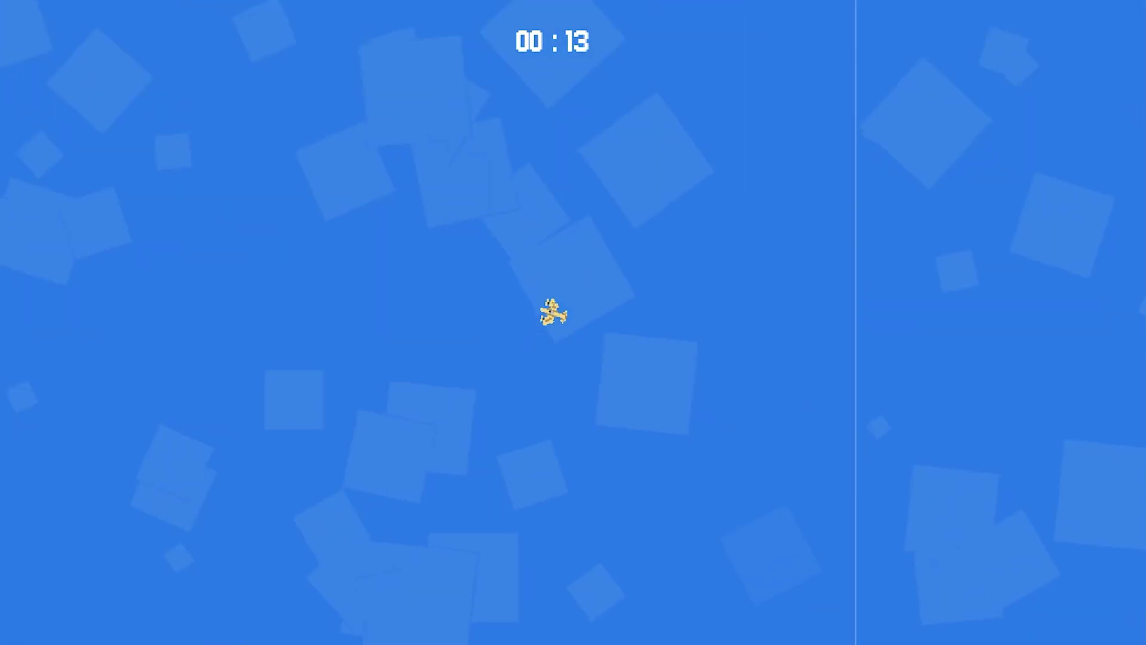
pyautogui.press('Left')
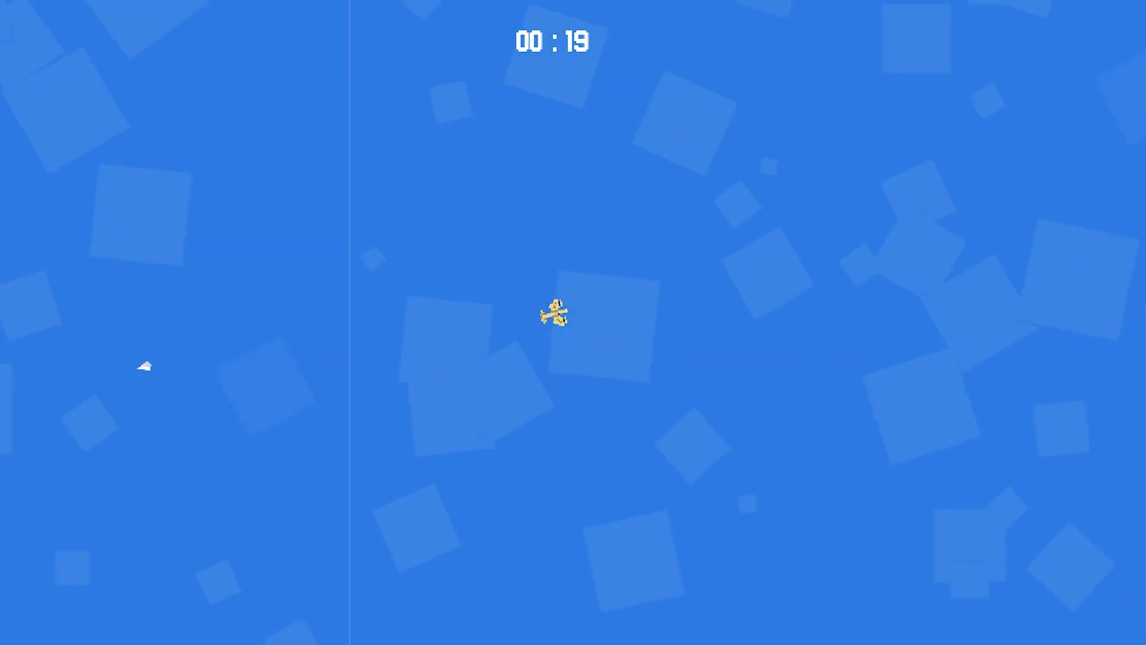
pyautogui.press('Right')
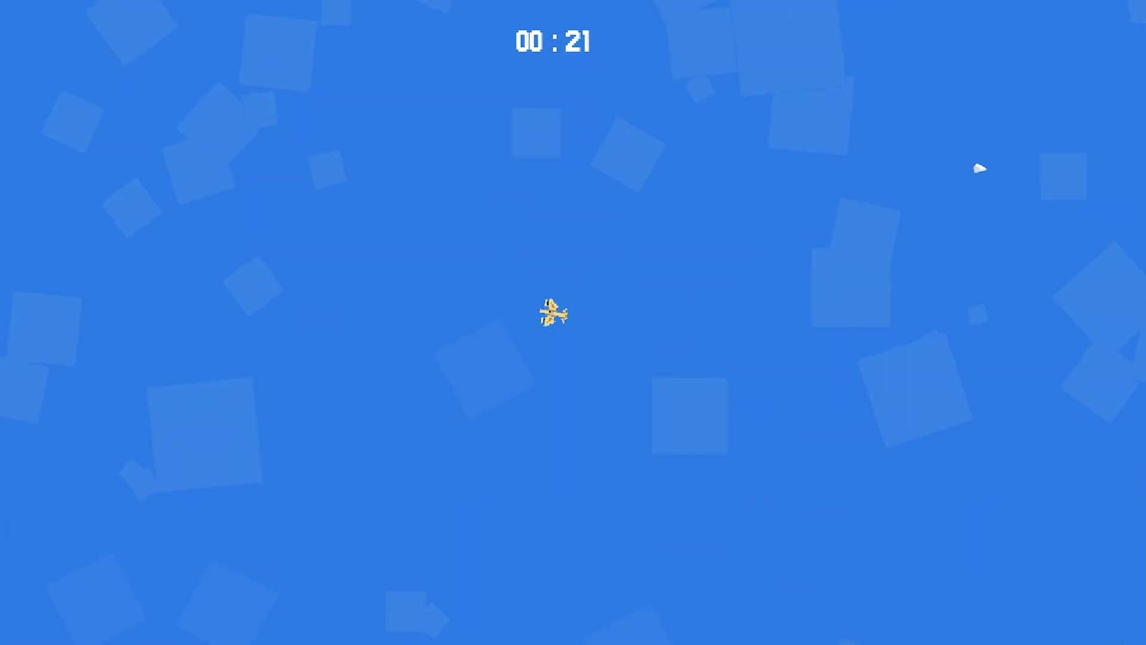
pyautogui.press('Left')
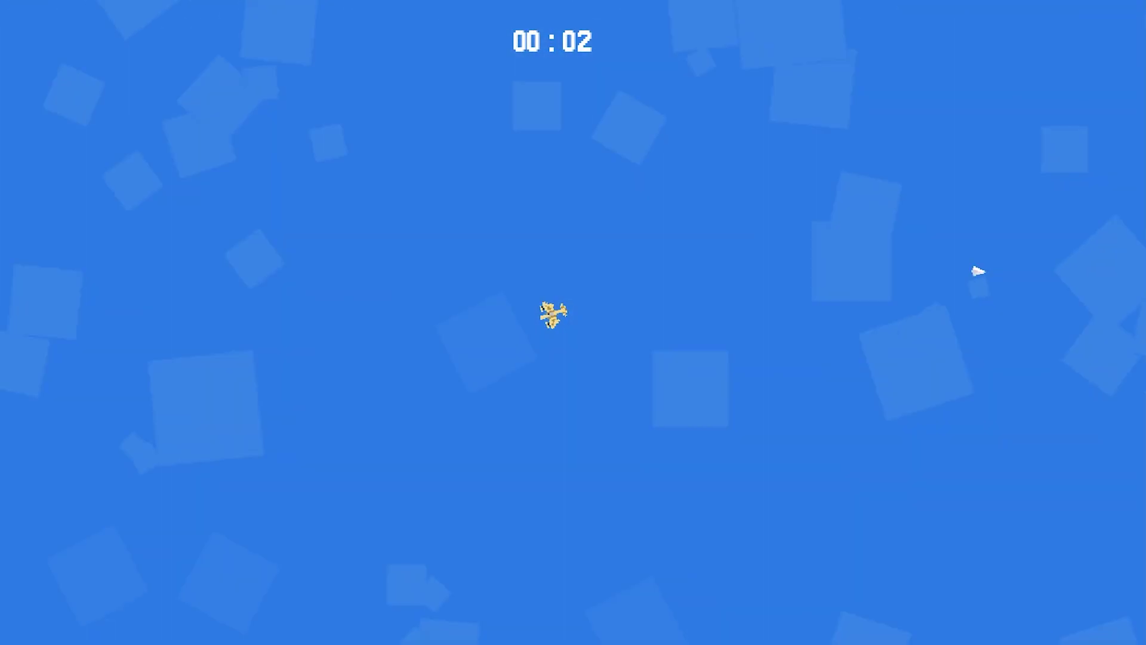
pyautogui.press('Left')
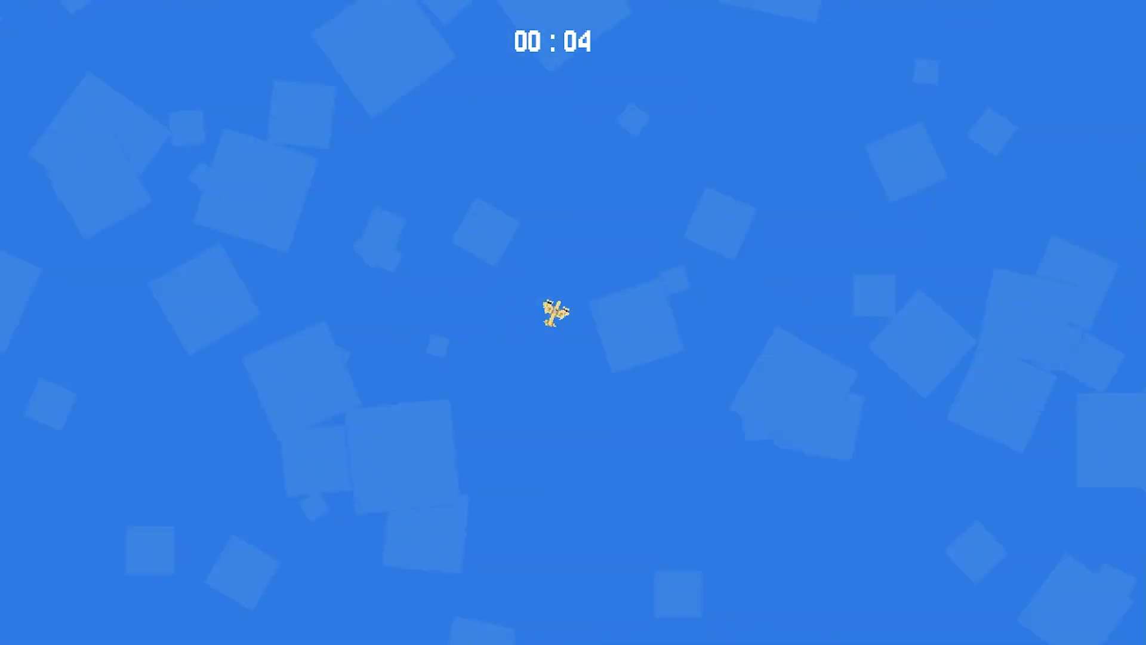
pyautogui.press('Left')
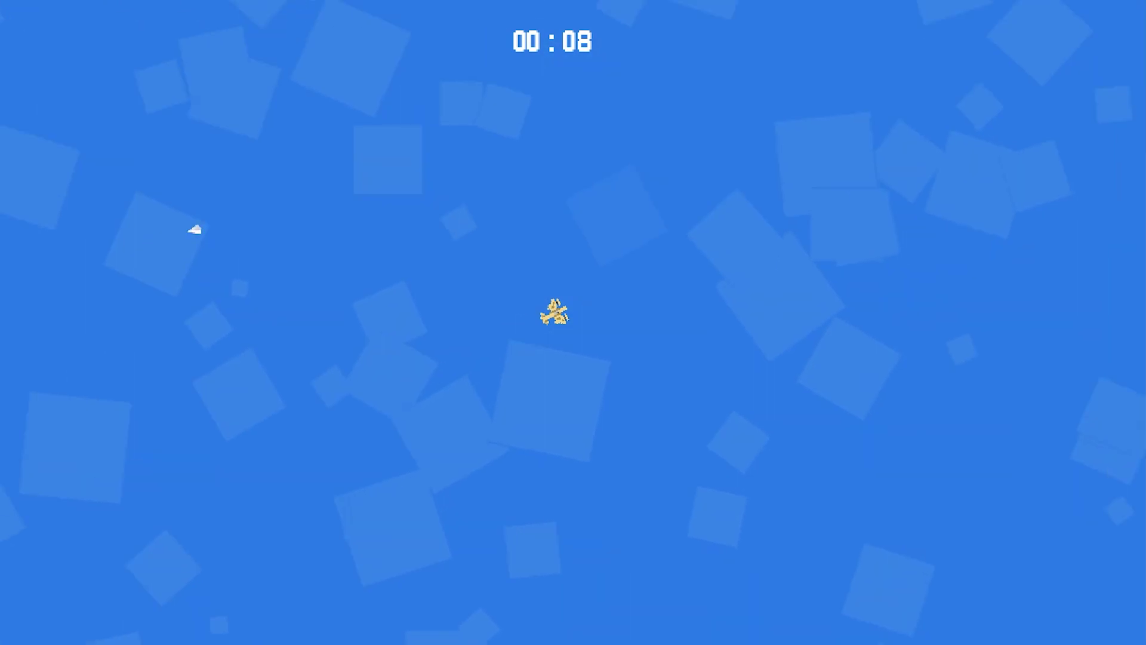
pyautogui.press('Right')
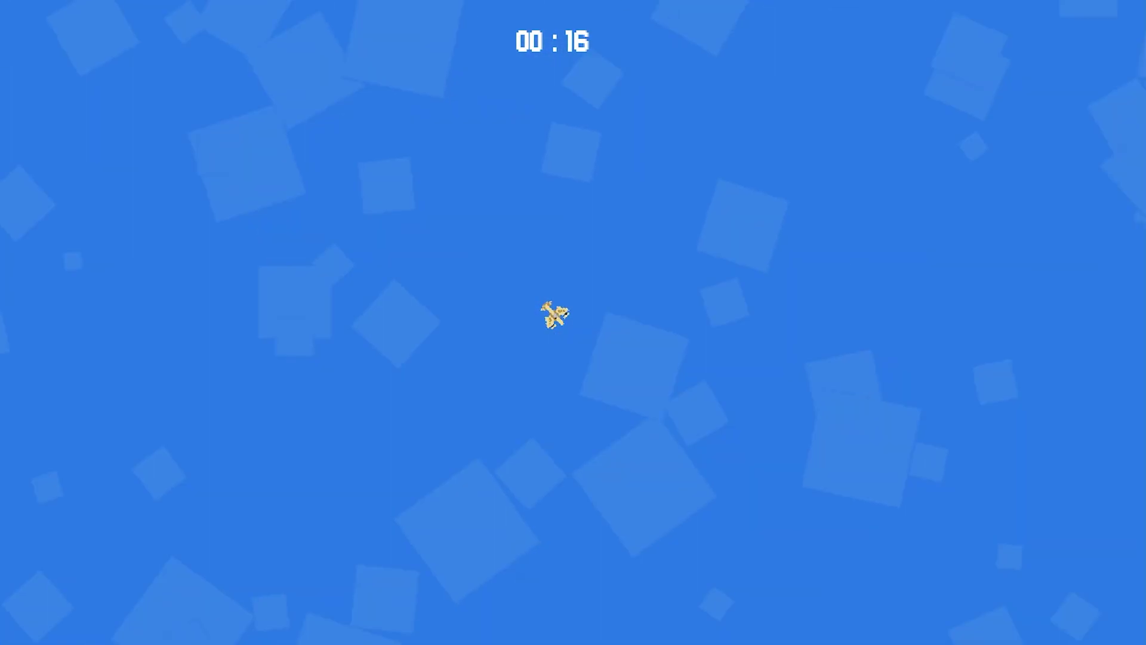
pyautogui.press('Left')
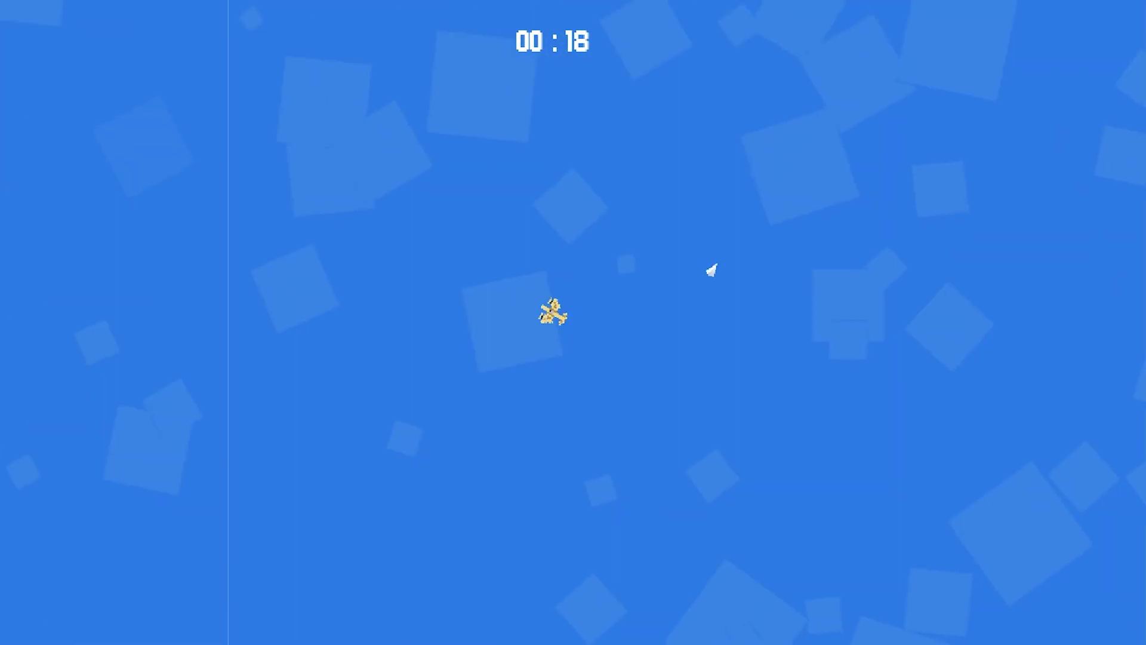
pyautogui.press('Left')
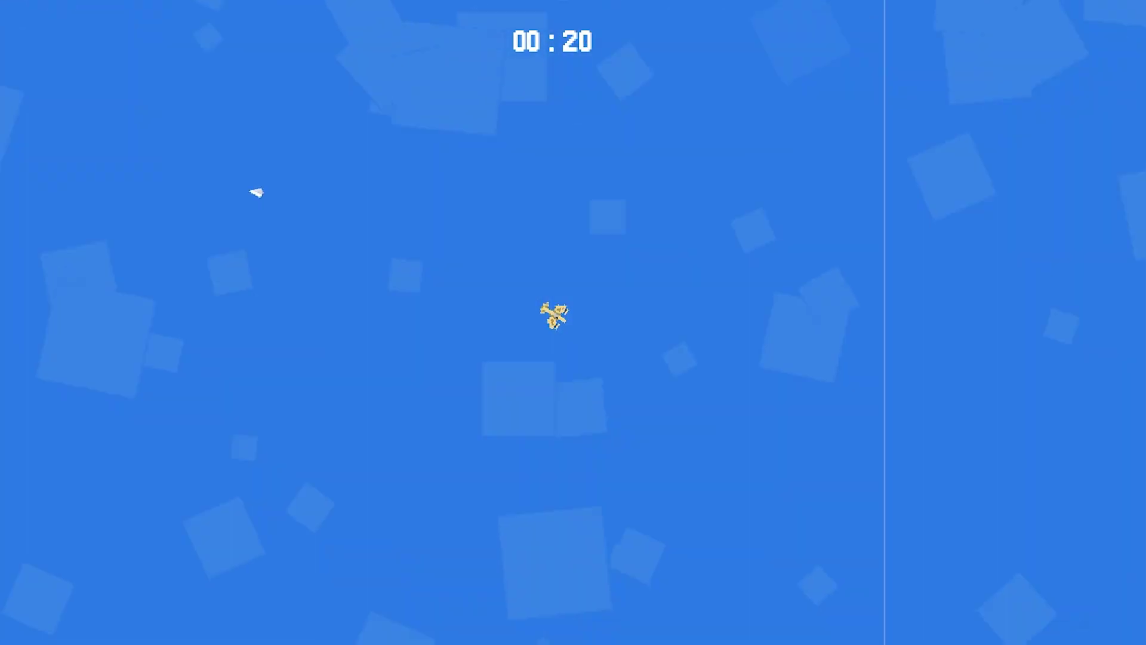
pyautogui.press('Left')
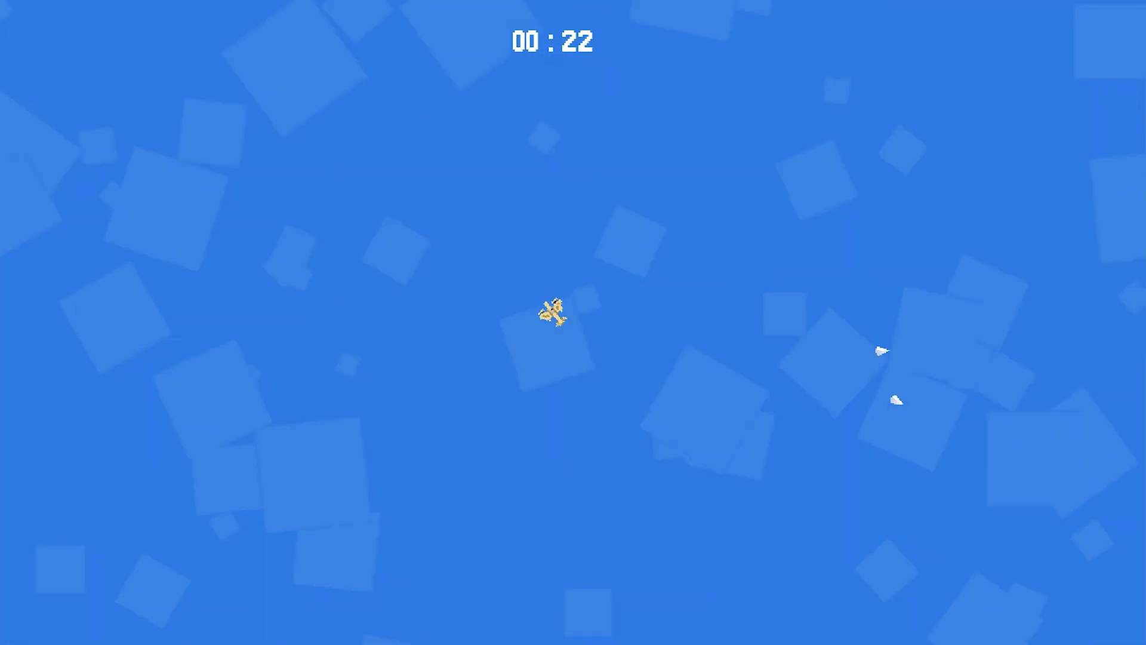